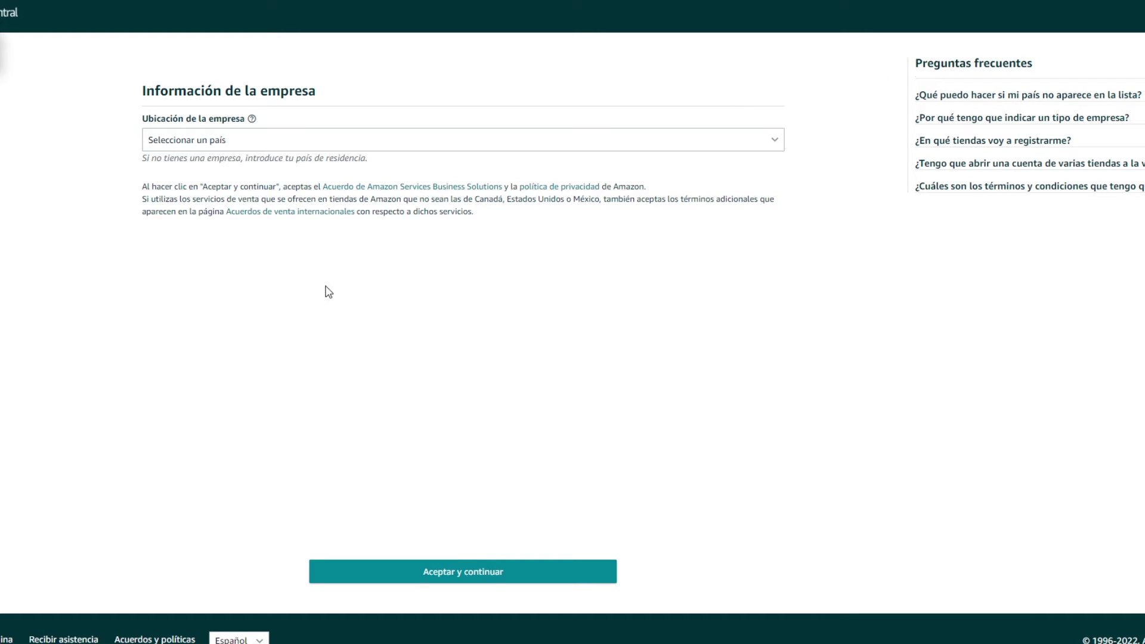
- Set the business location to México
click(703, 148)
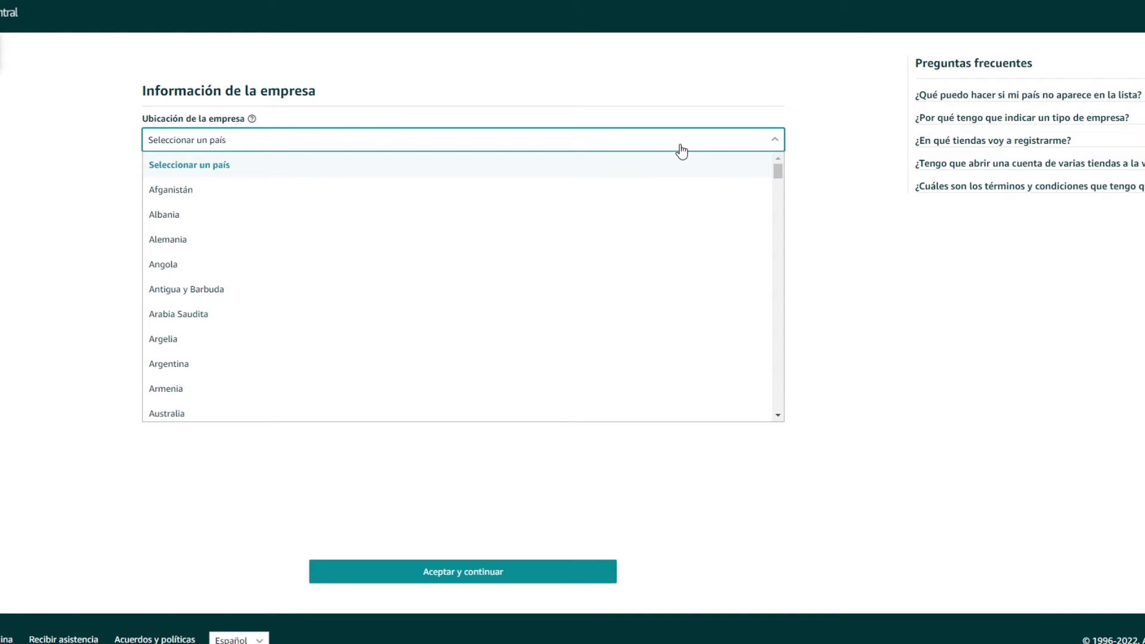
key(m)
scroll(427, 302, down, 3)
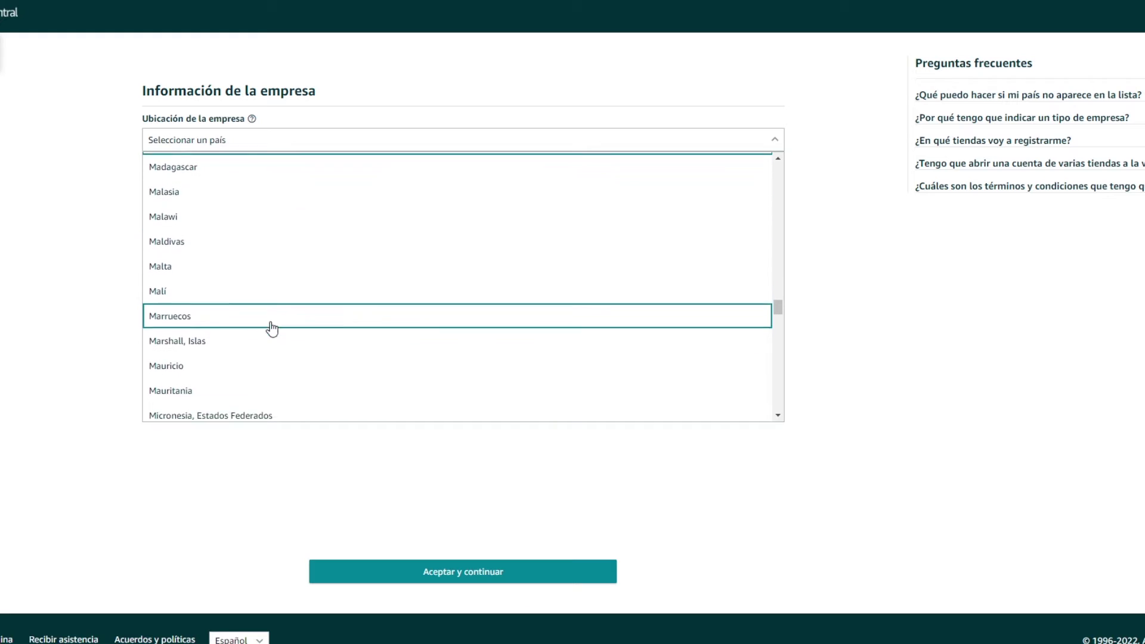
scroll(189, 322, down, 5)
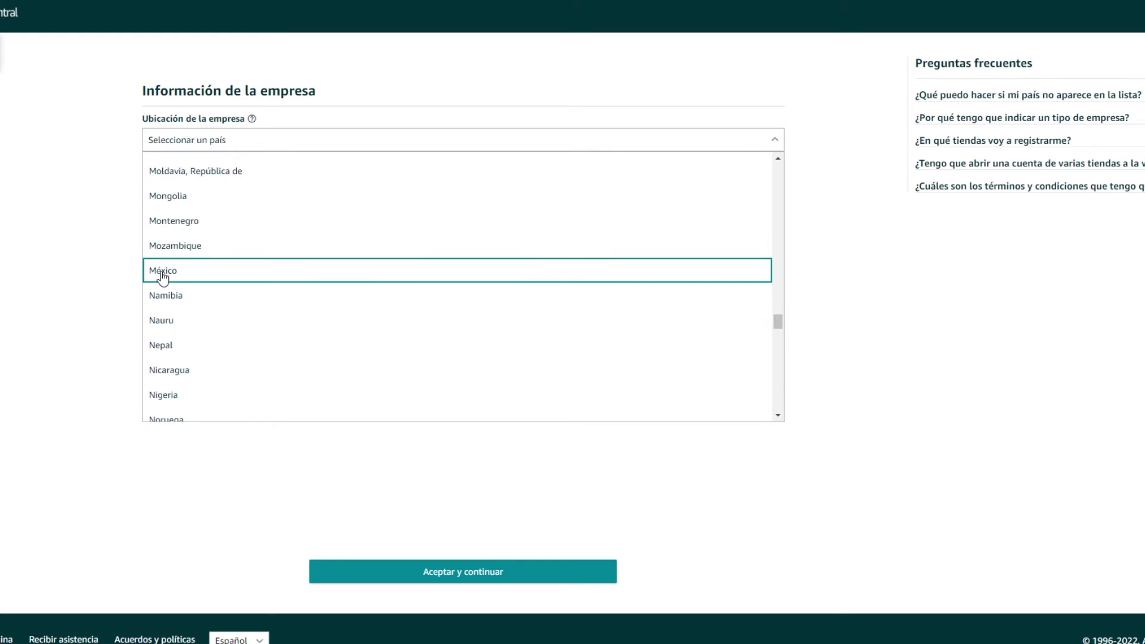
click(162, 276)
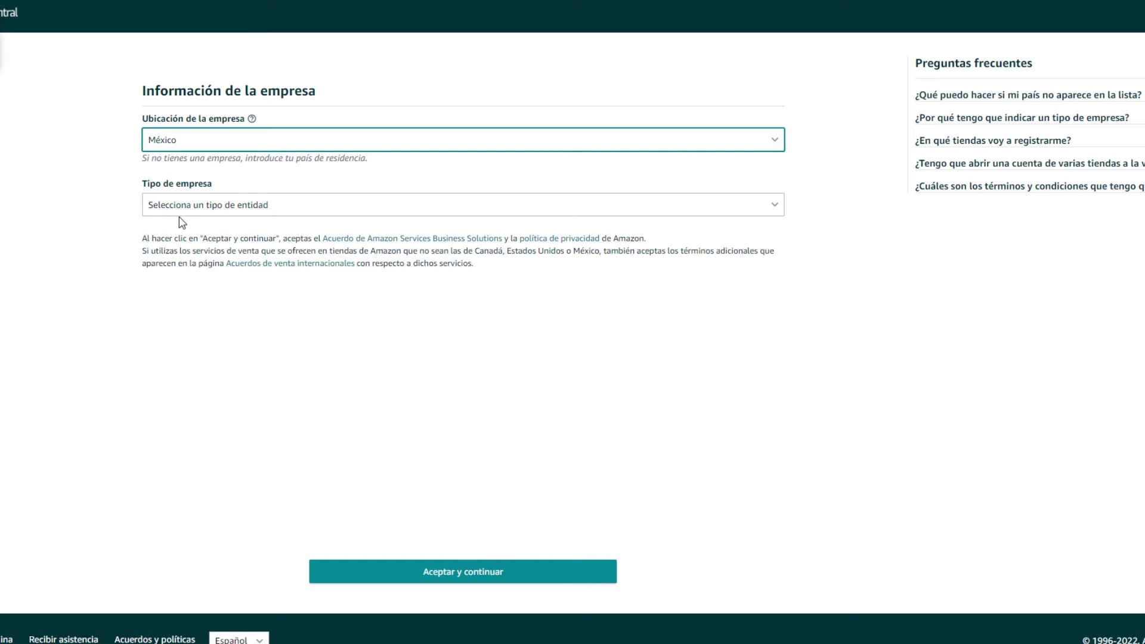
- Set the business type to "Ninguno. Soy un particular." and tick the confirmation of the location and business type
click(213, 211)
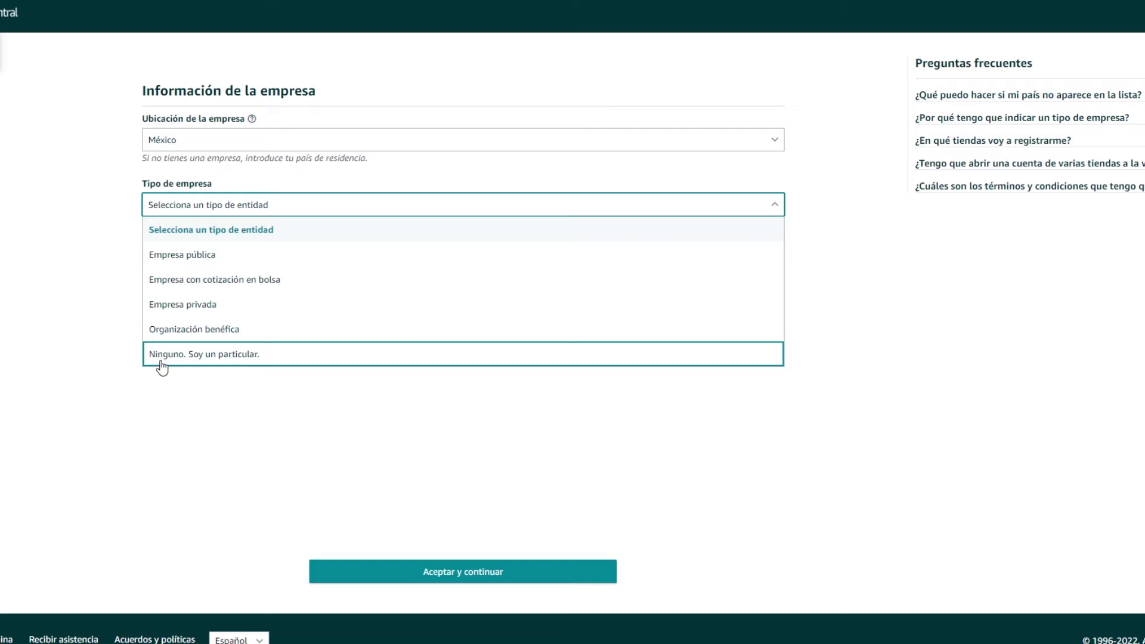
click(228, 363)
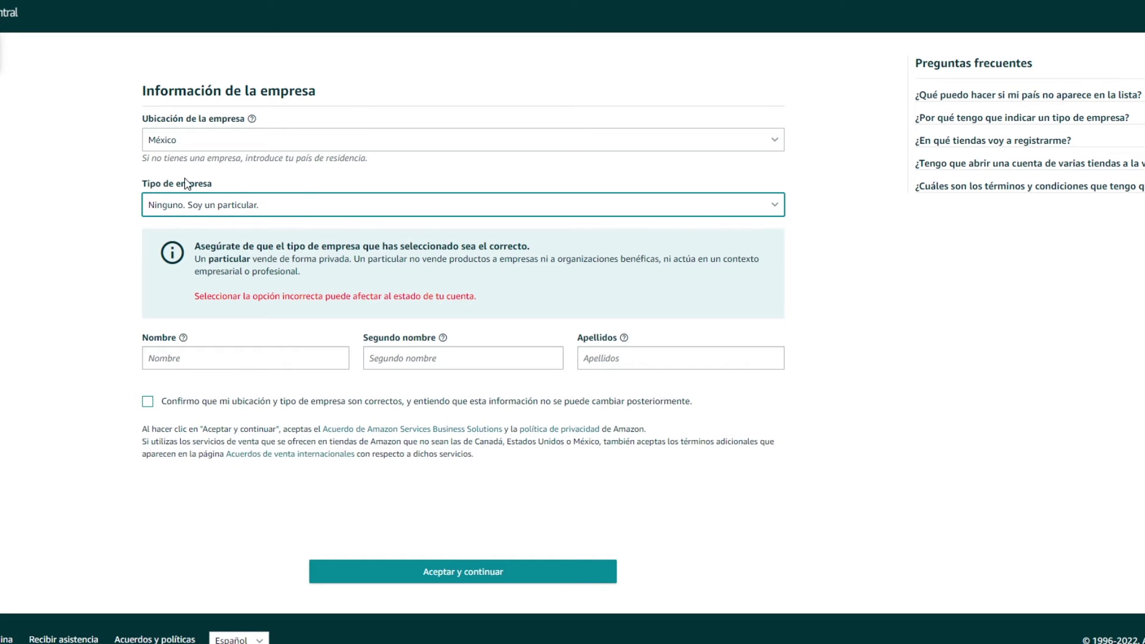
click(216, 209)
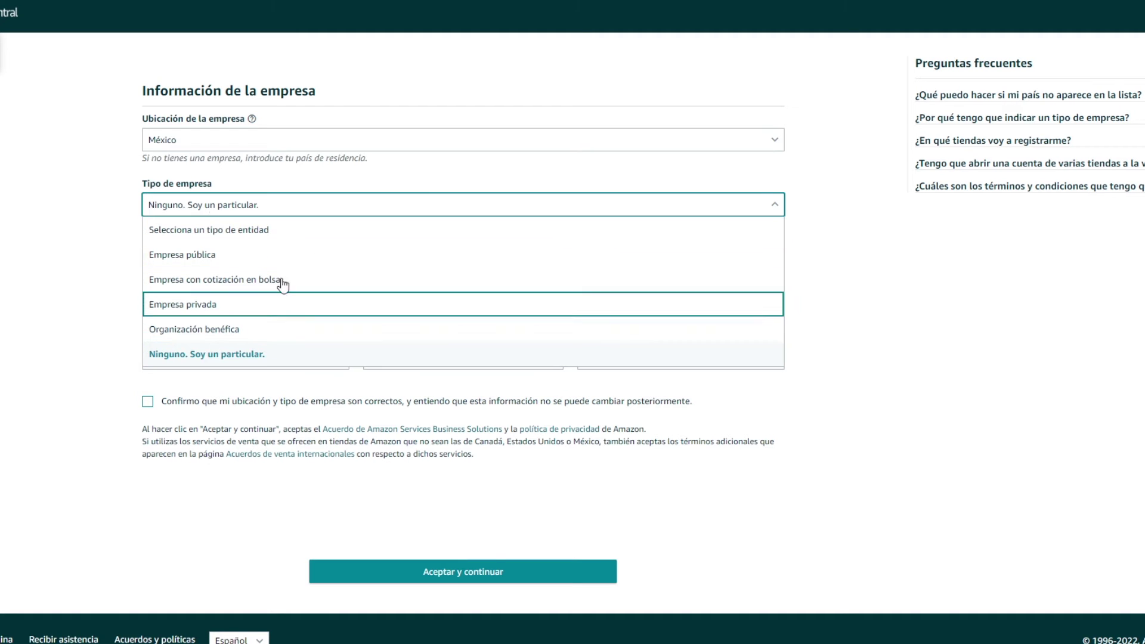
click(62, 258)
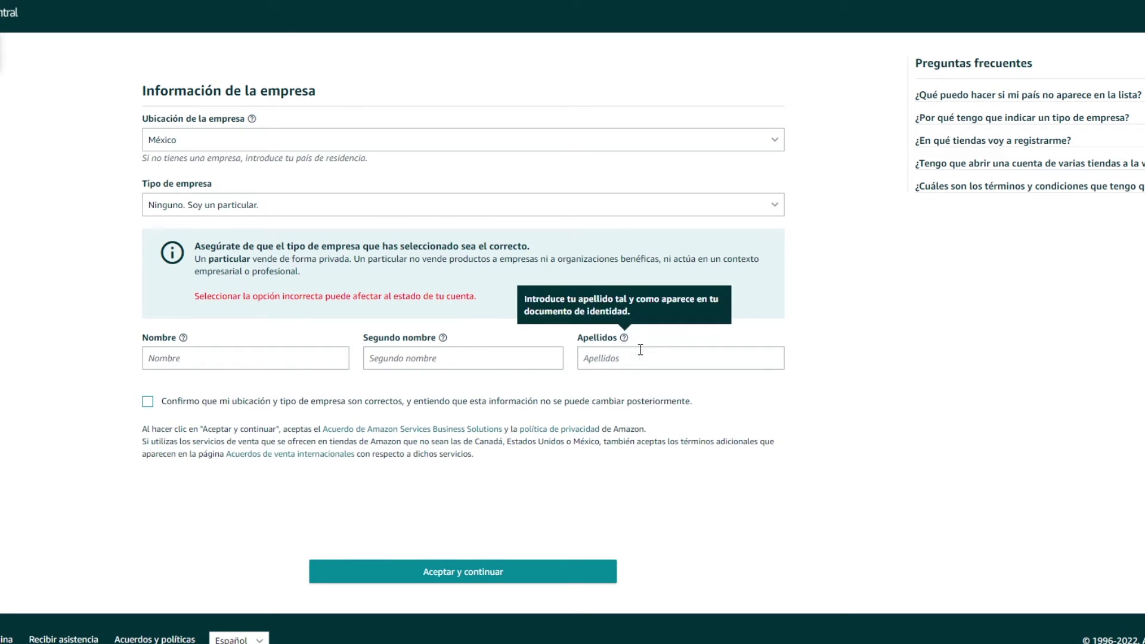
click(149, 408)
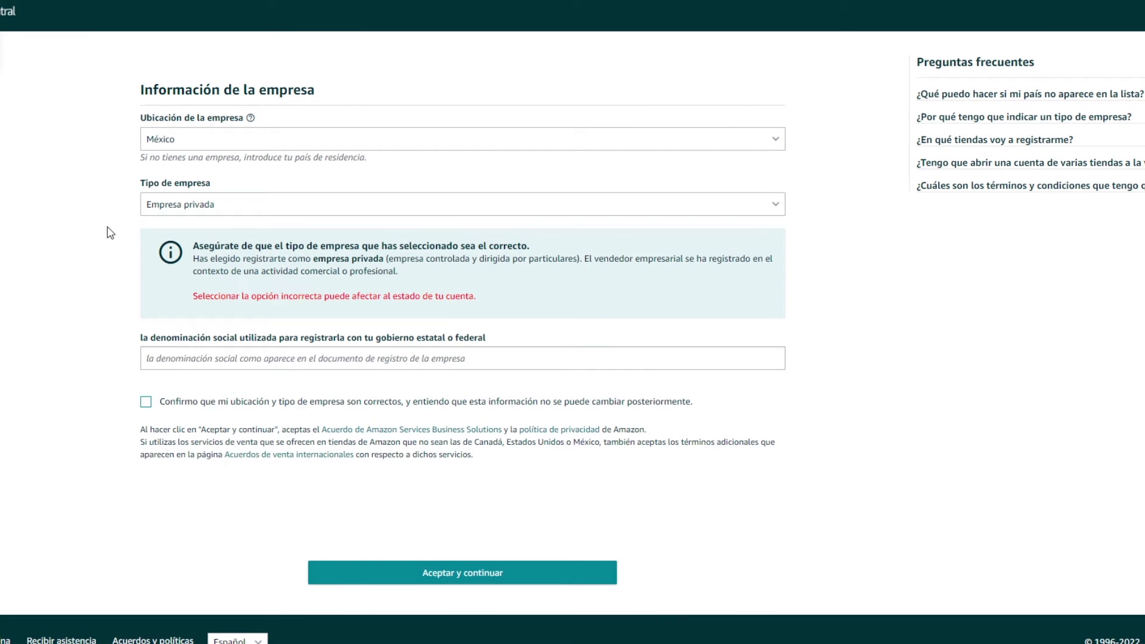
- Compare the business types "Empresa privada" and "Ninguno. Soy un particular.", finishing with "Empresa privada" selected
click(167, 208)
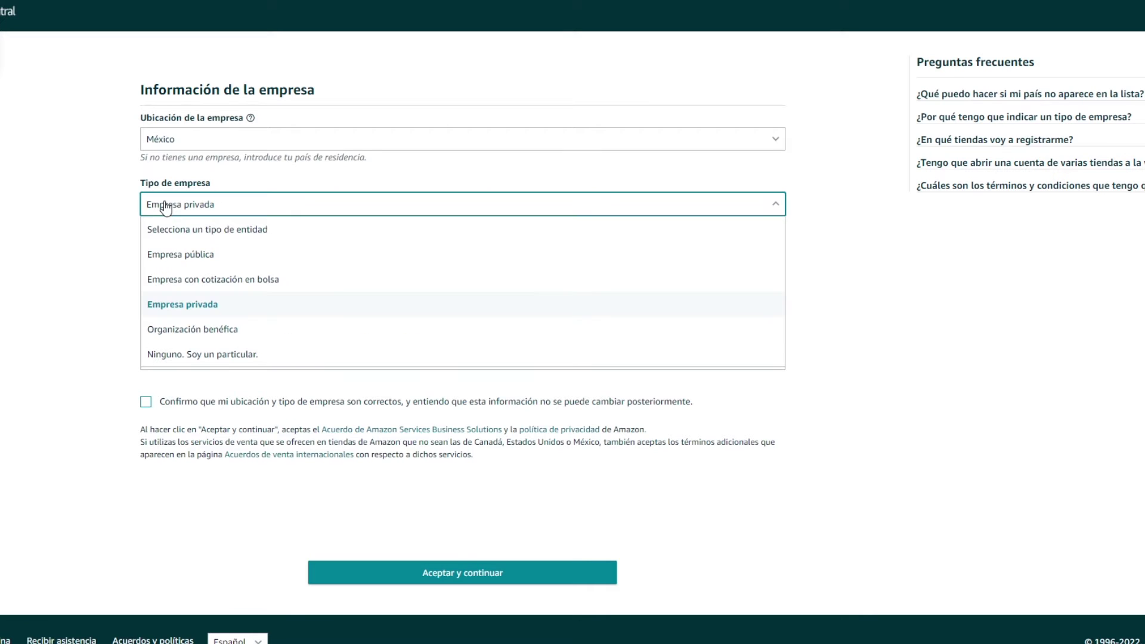
click(169, 306)
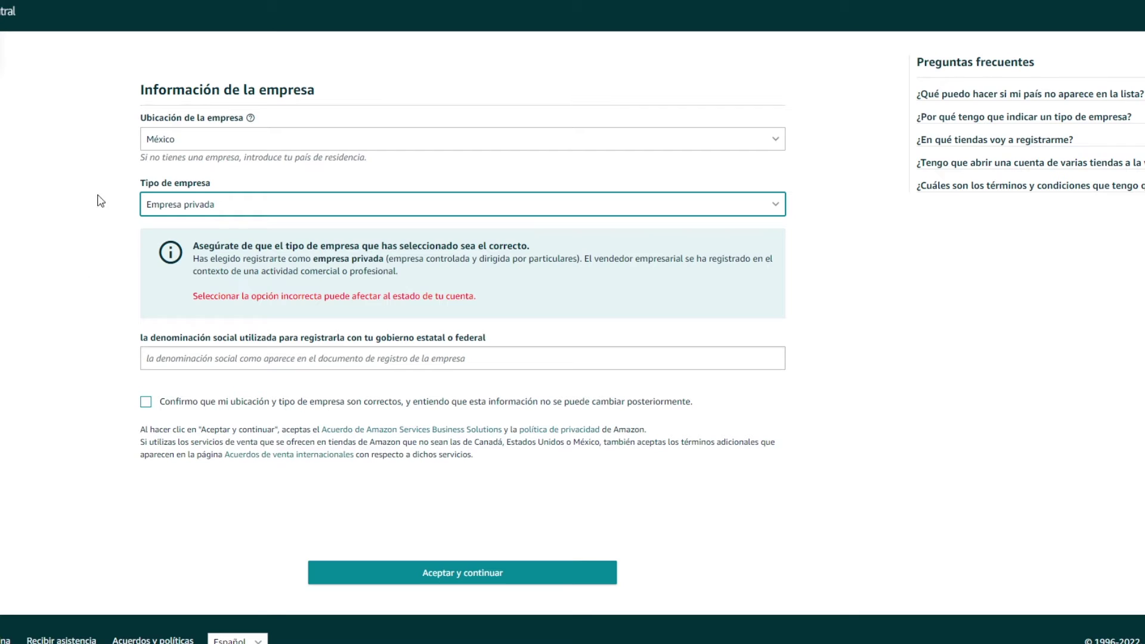
click(208, 213)
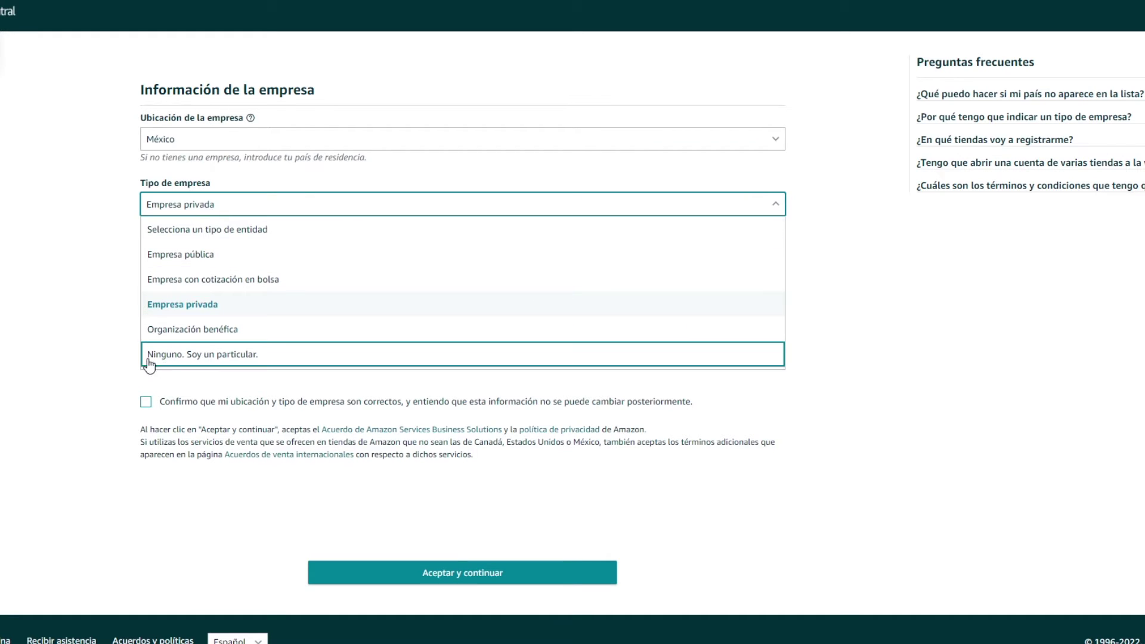
click(216, 360)
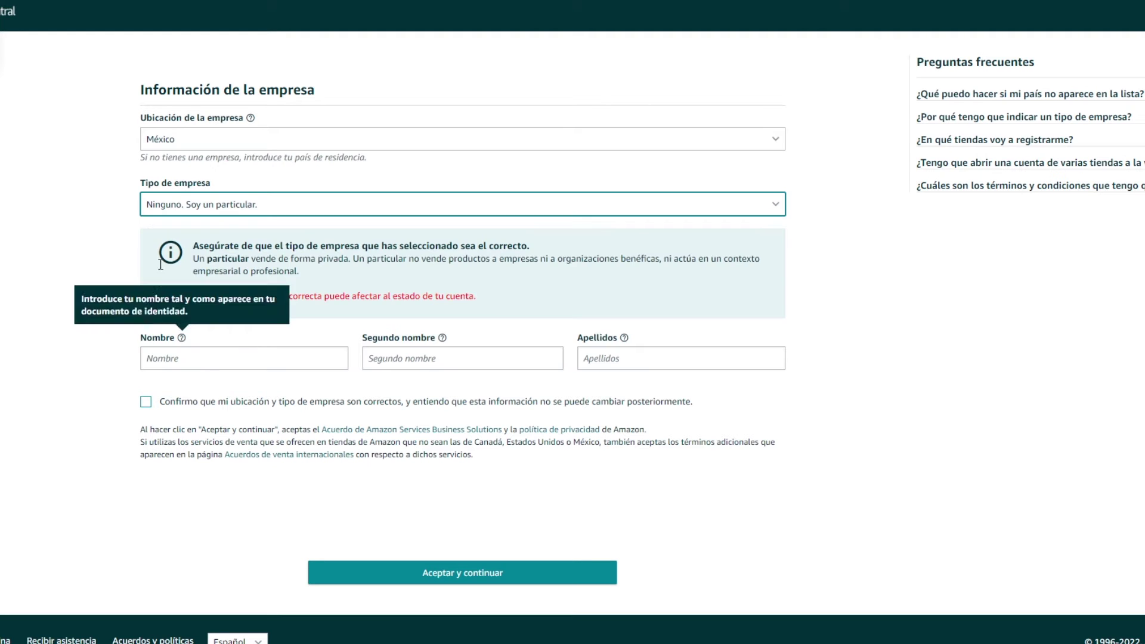
click(179, 206)
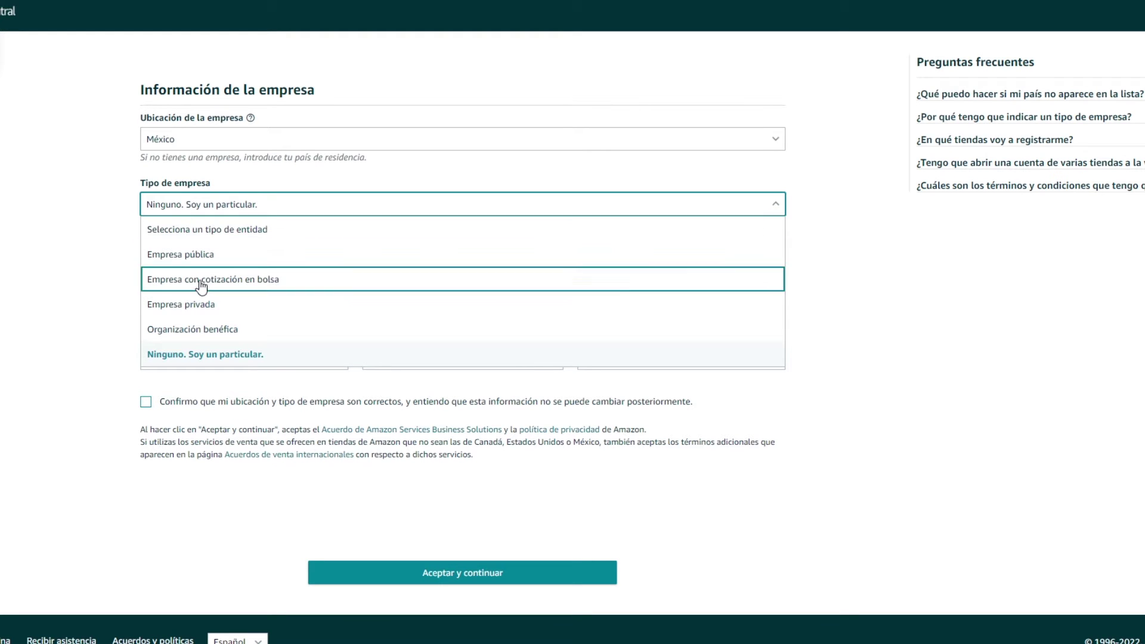
click(167, 303)
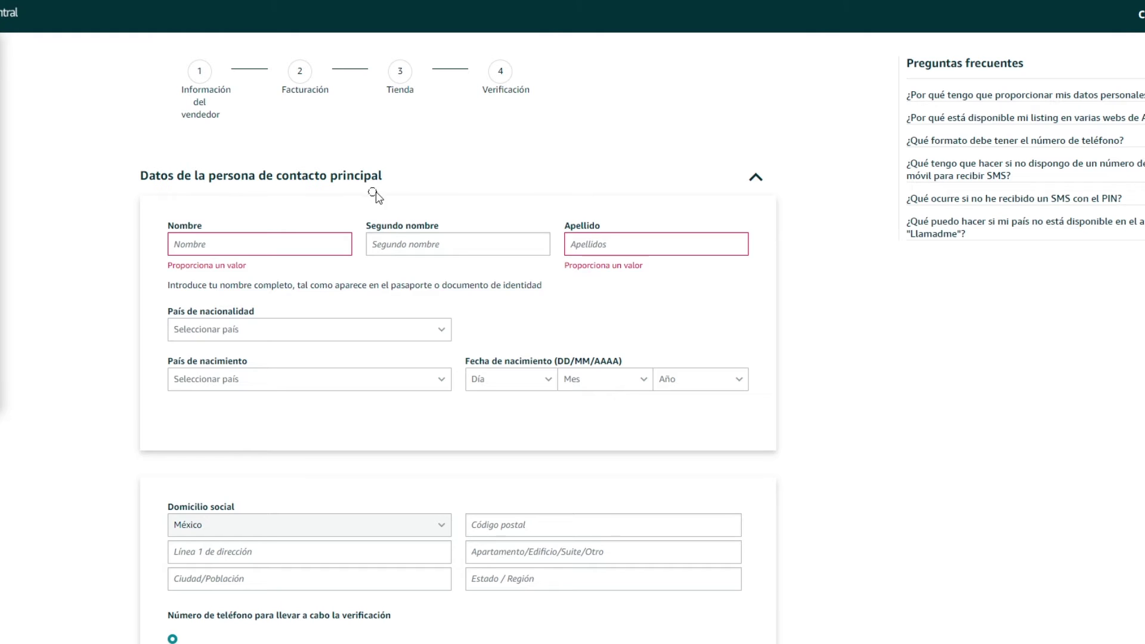
- Review the primary contact's personal data, registered address and verification phone fields, plus the frequently asked questions
scroll(69, 127, down, 2)
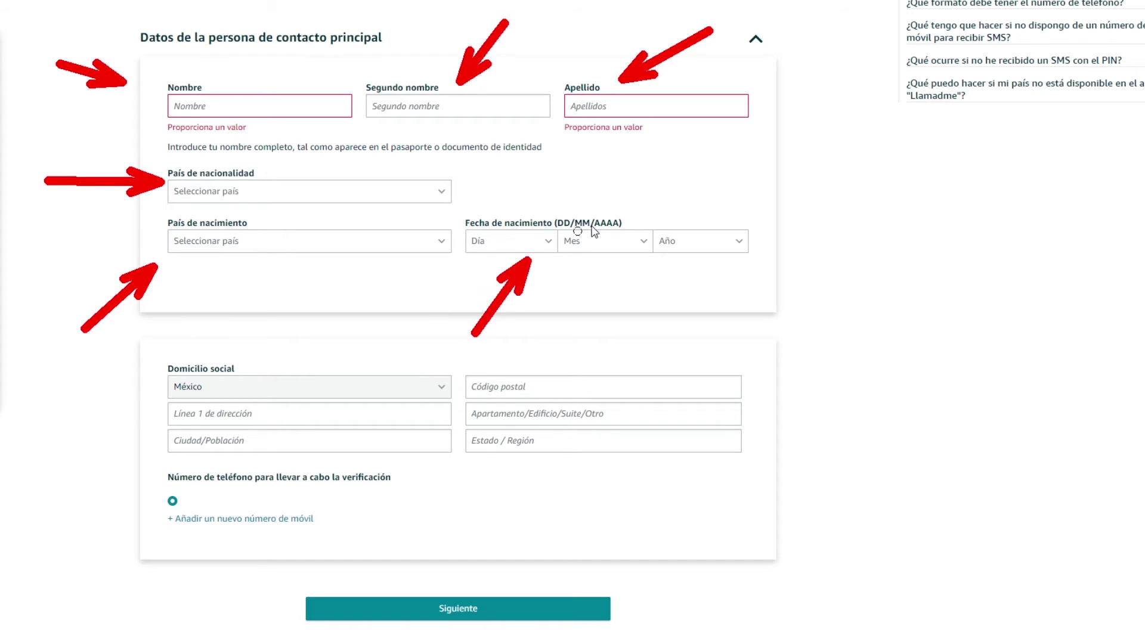
scroll(115, 139, down, 1)
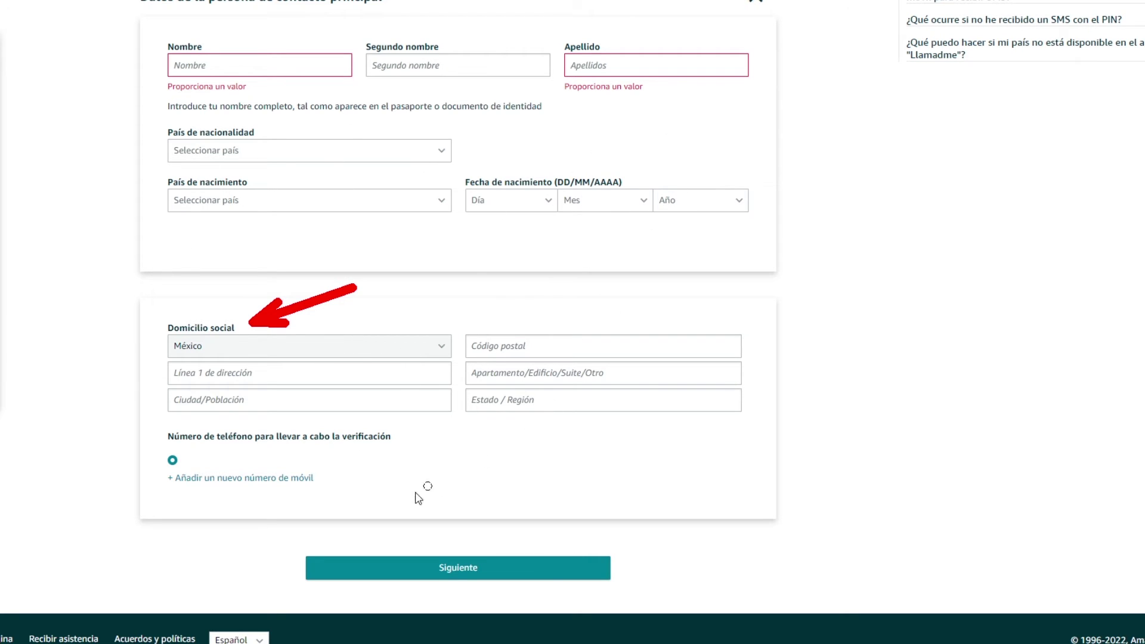
drag(883, 395, 594, 544)
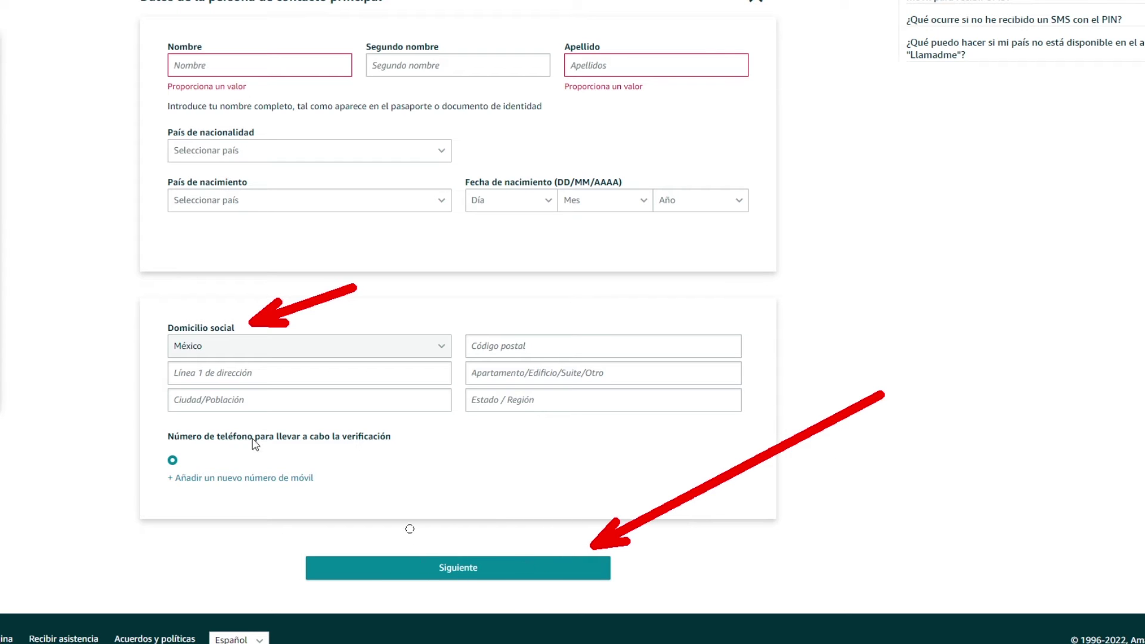
scroll(113, 179, up, 3)
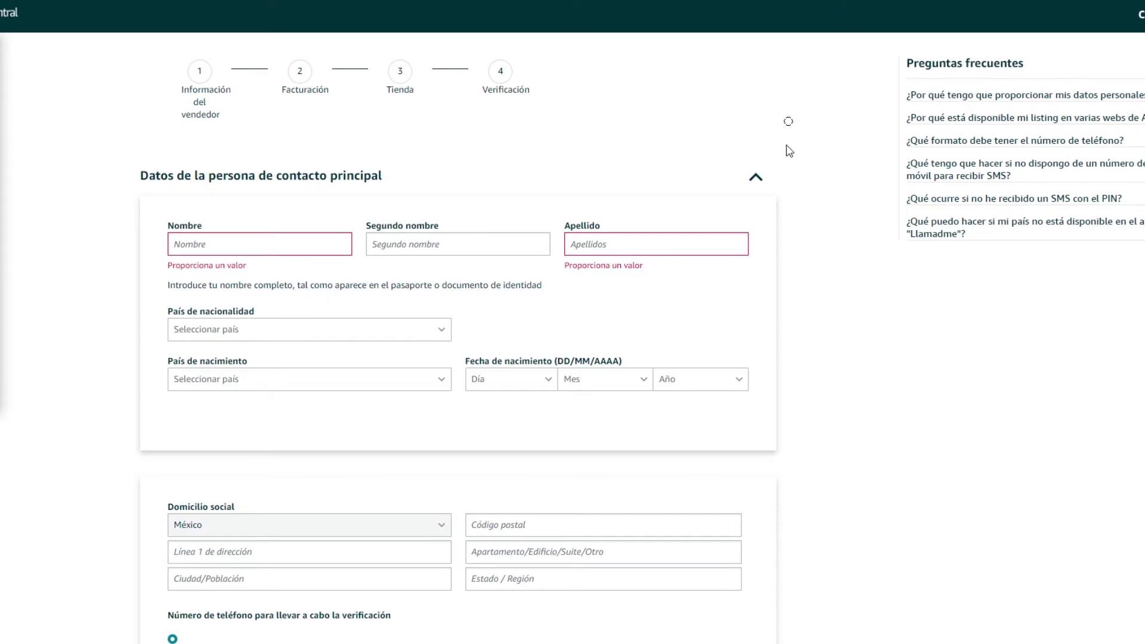
drag(601, 71, 870, 68)
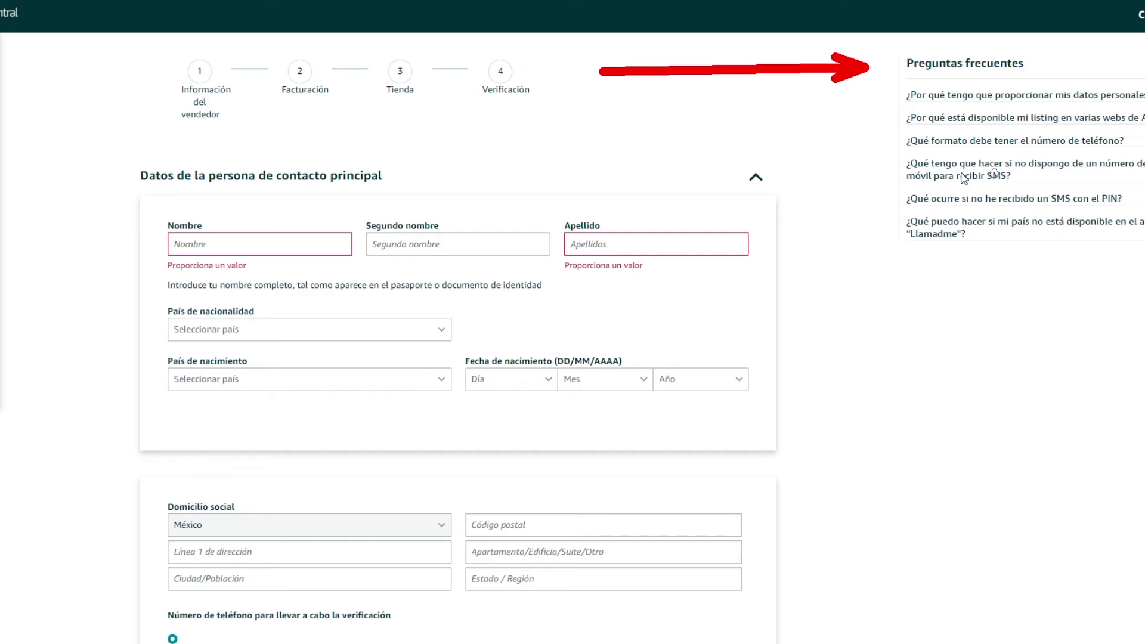
scroll(356, 484, down, 3)
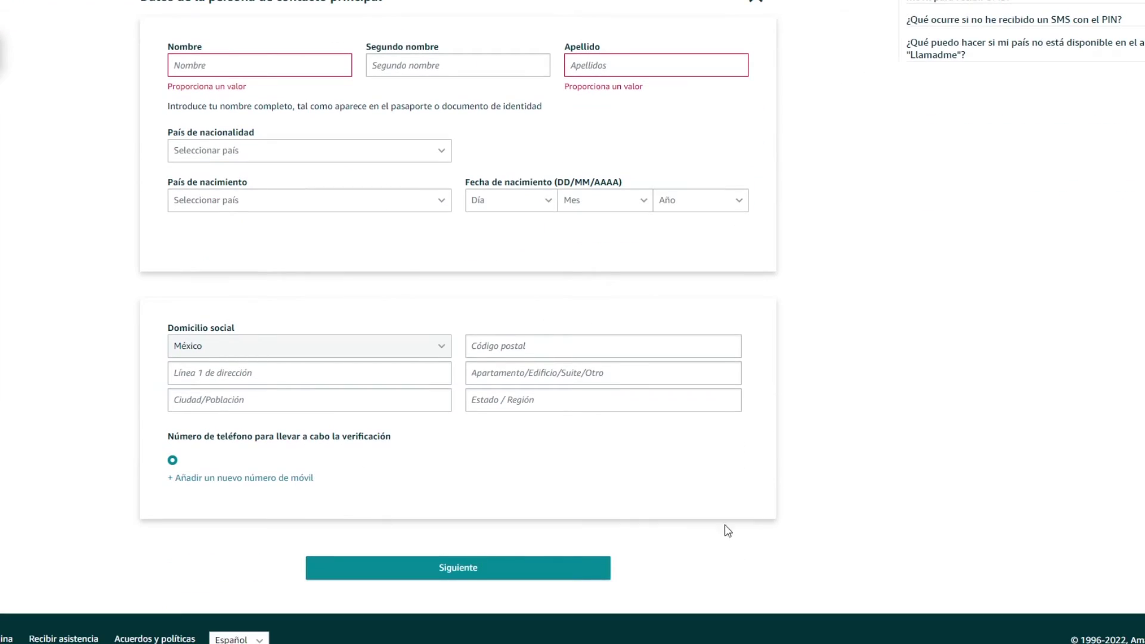
scroll(728, 530, up, 3)
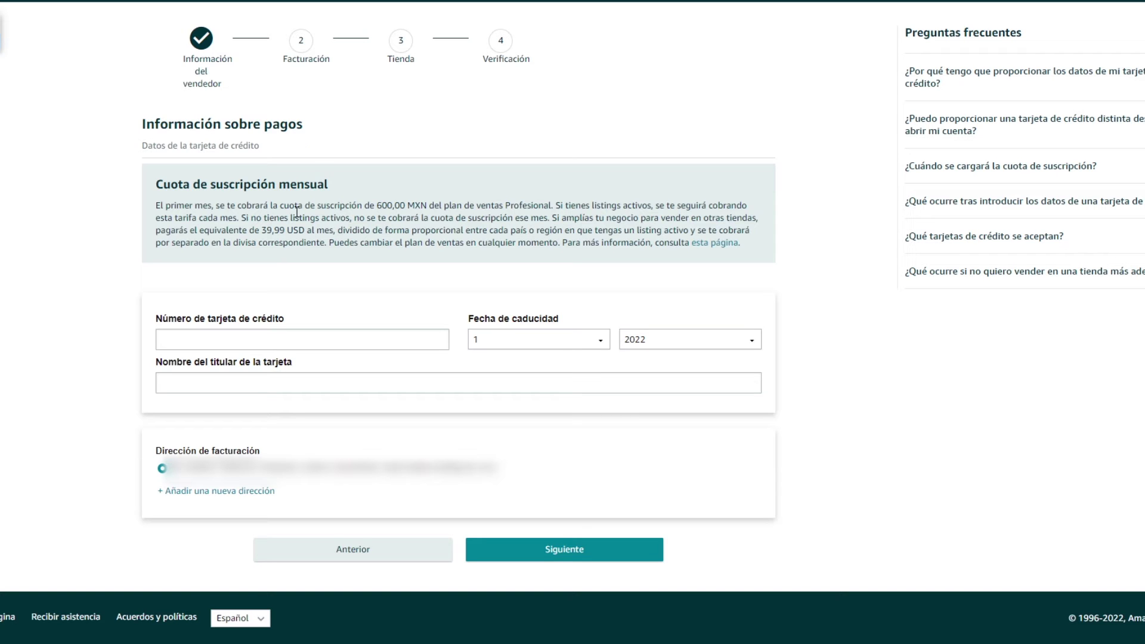
- Review the monthly subscription fee, credit card and billing address sections of the payment information, and continue to the store information
mouse_move(601, 111)
mouse_down()
mouse_move(358, 197)
mouse_move(337, 185)
mouse_up()
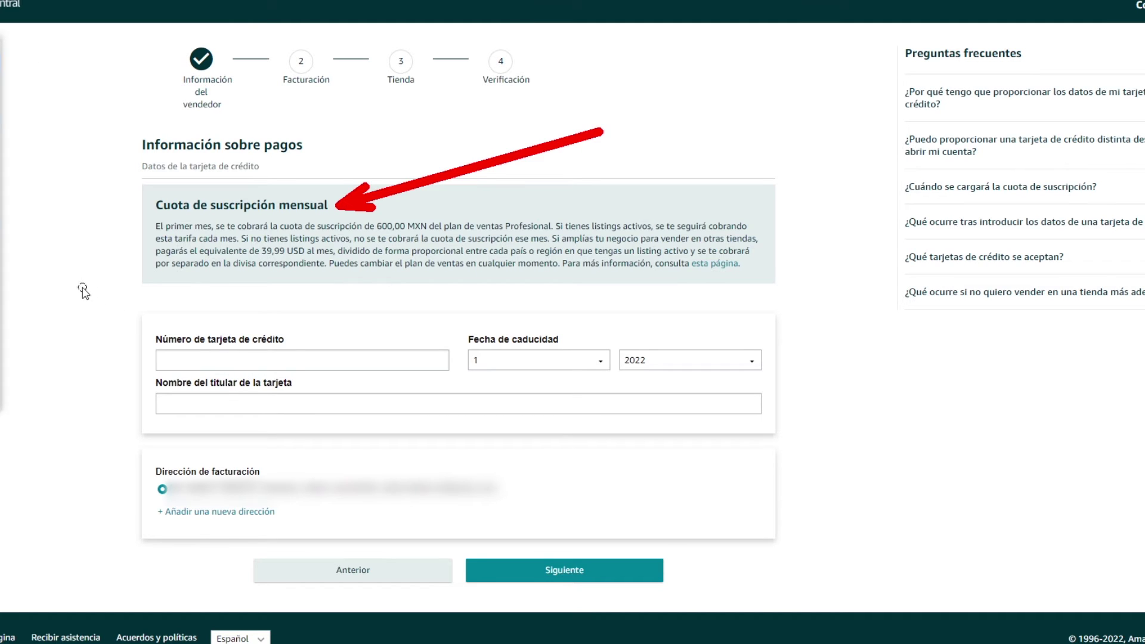
drag(81, 287, 161, 330)
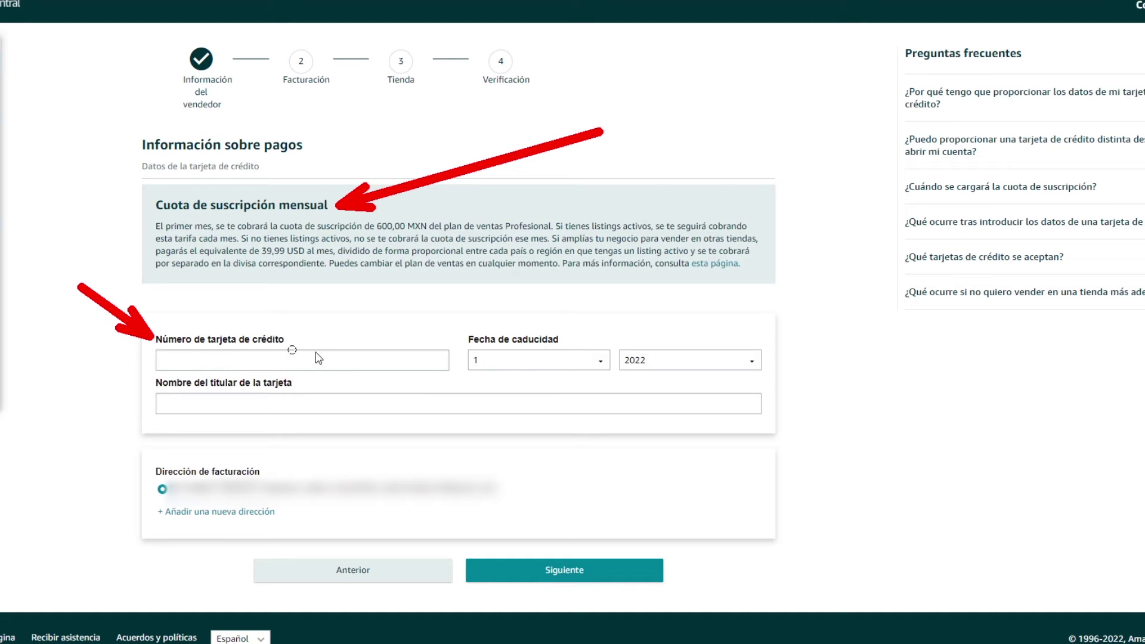
drag(57, 380, 146, 408)
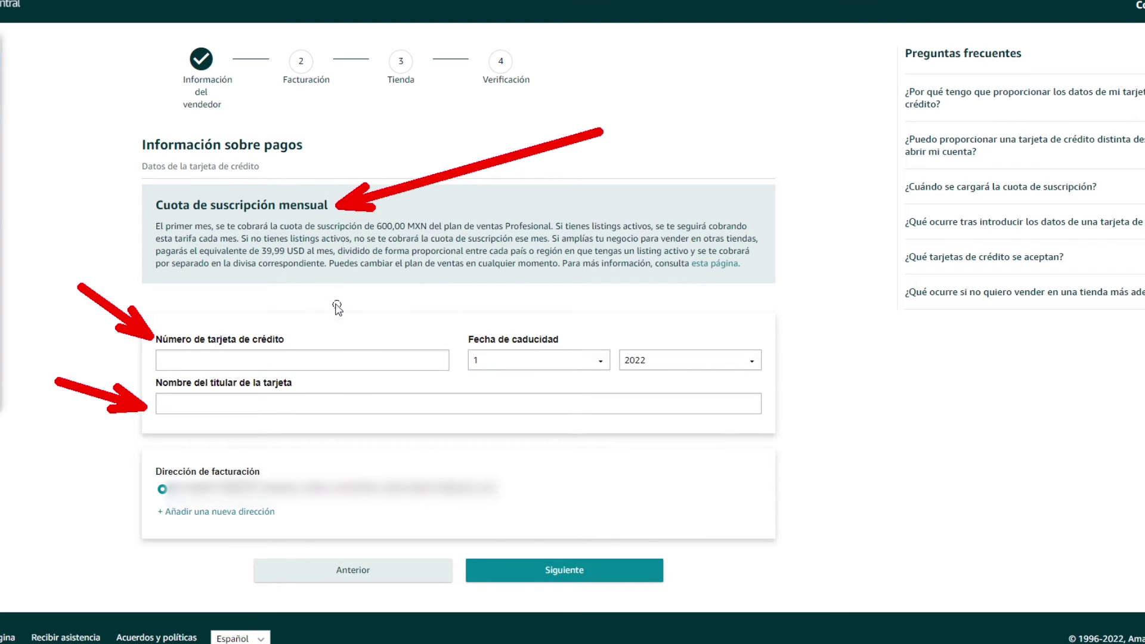
mouse_move(333, 298)
mouse_down()
mouse_move(438, 322)
mouse_move(463, 344)
mouse_up()
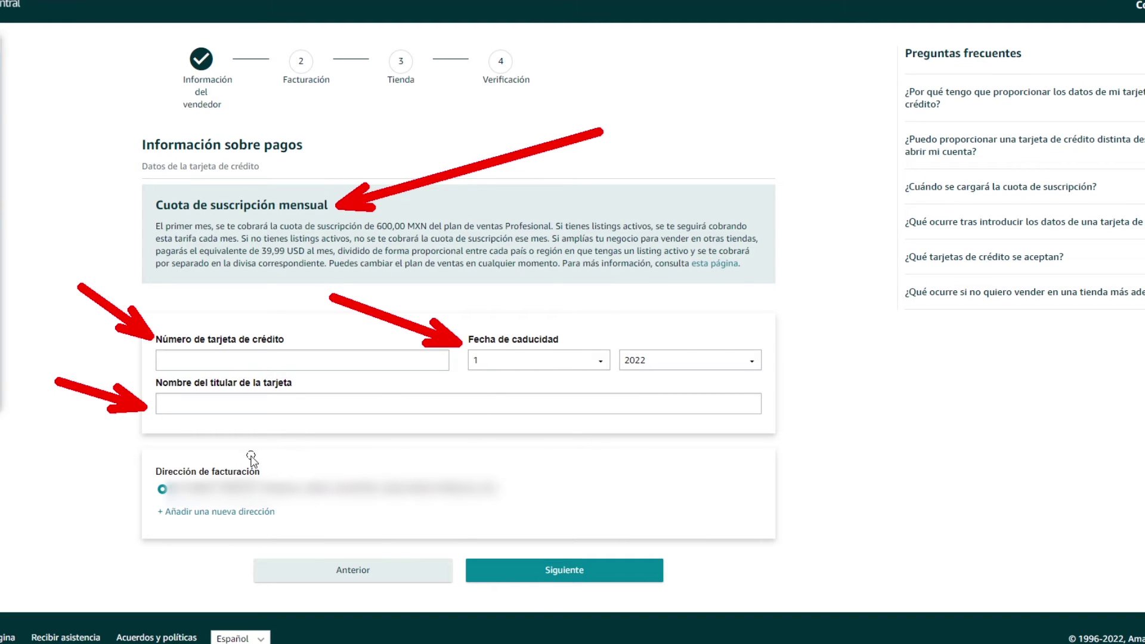
drag(15, 495, 146, 495)
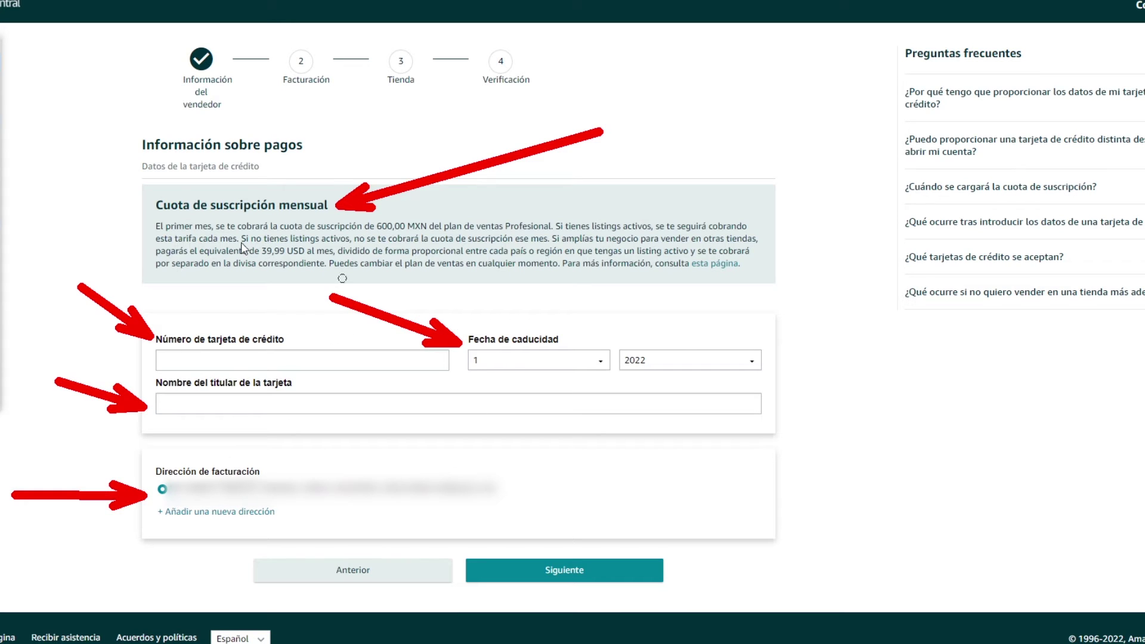
click(16, 132)
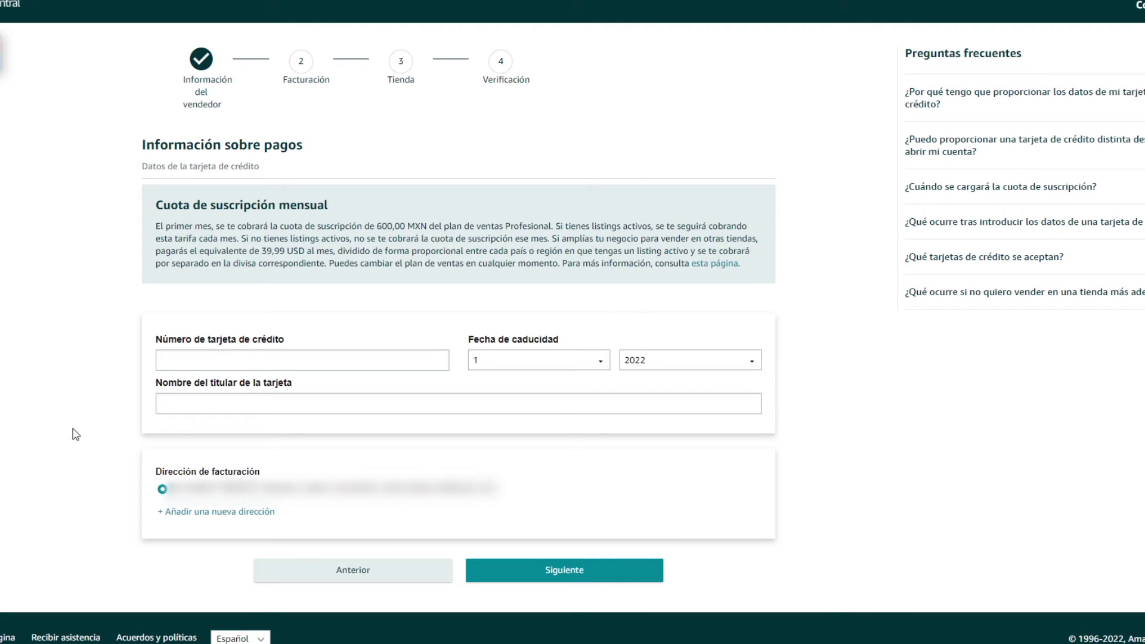
click(589, 582)
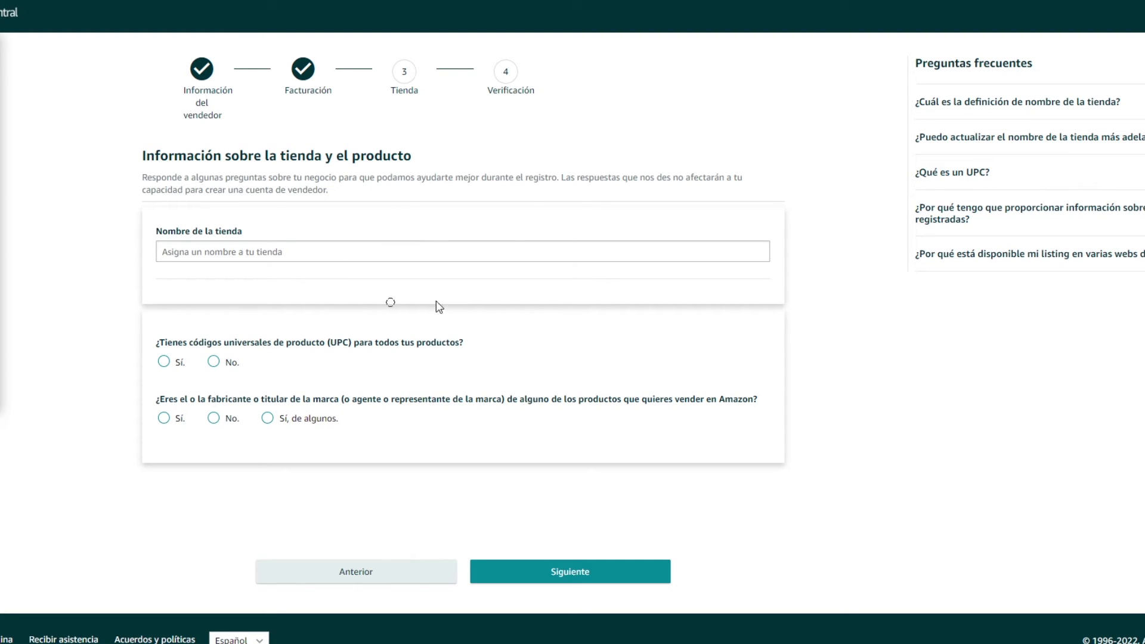
- Review the store and product questions and the upload options for the national identity document and proof of address
drag(835, 486, 686, 548)
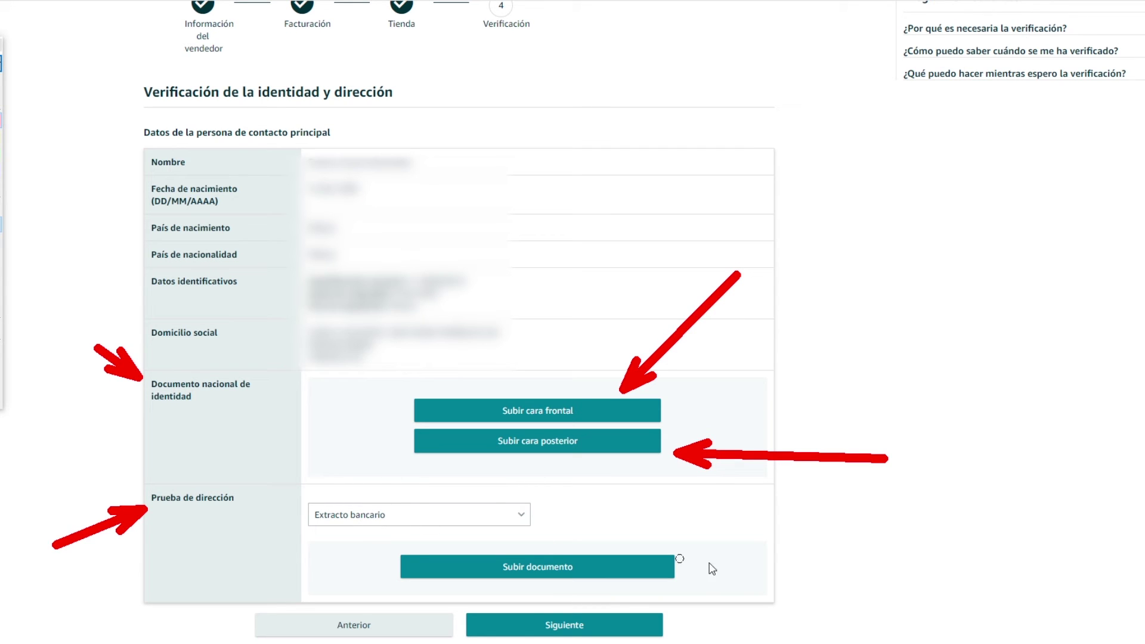
drag(835, 531, 693, 570)
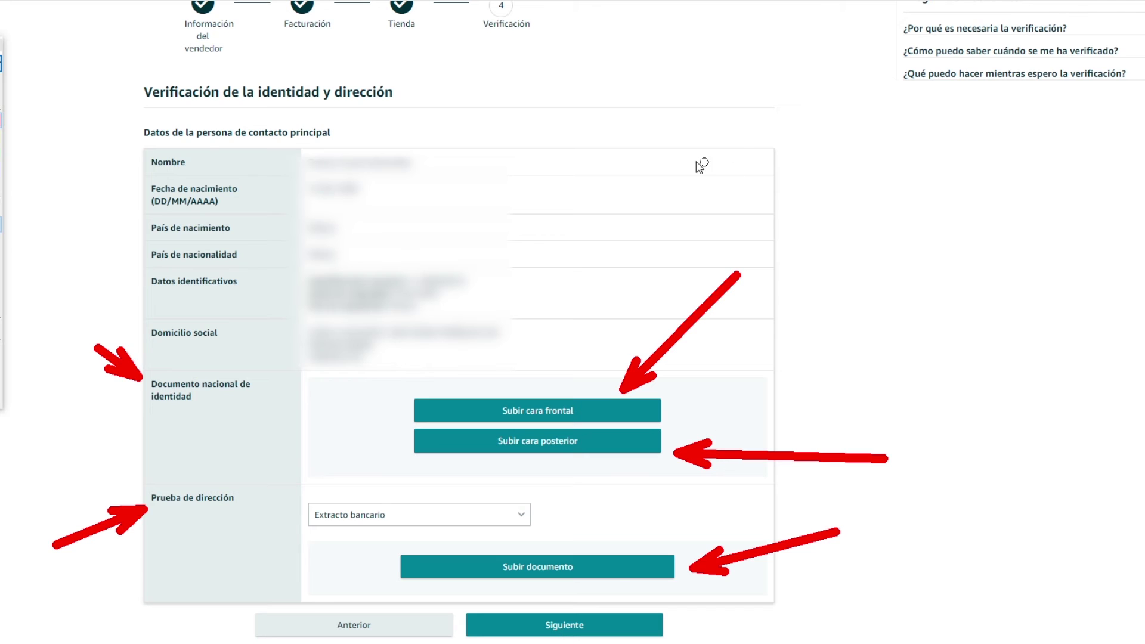
drag(695, 163, 872, 55)
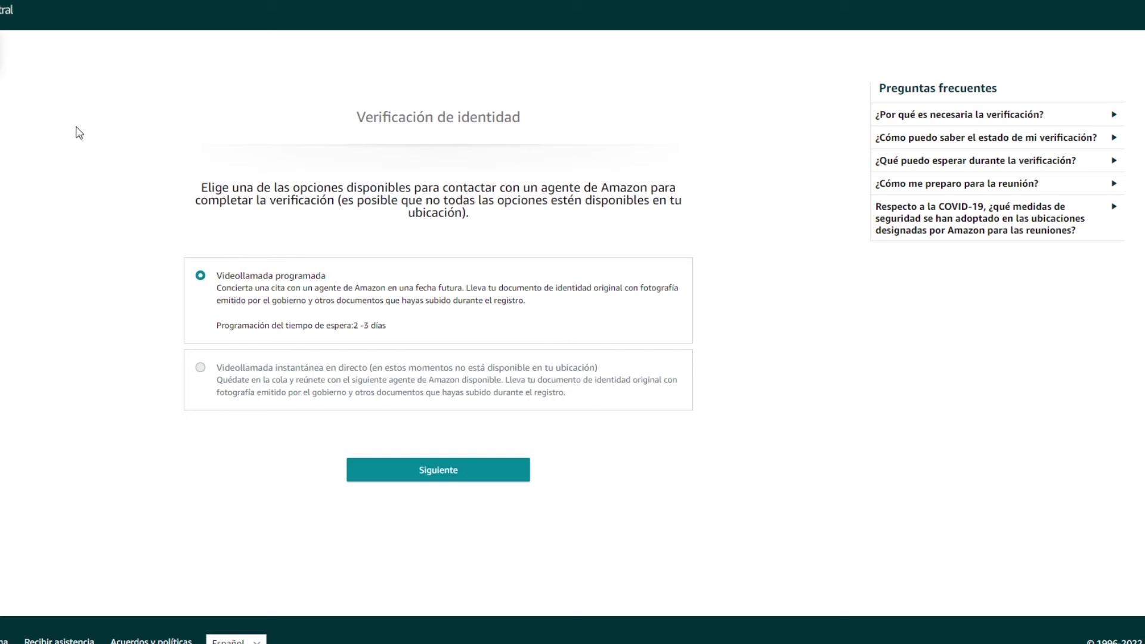
- Examine the video call options for identity verification and the available appointment dates and times
drag(103, 206, 149, 274)
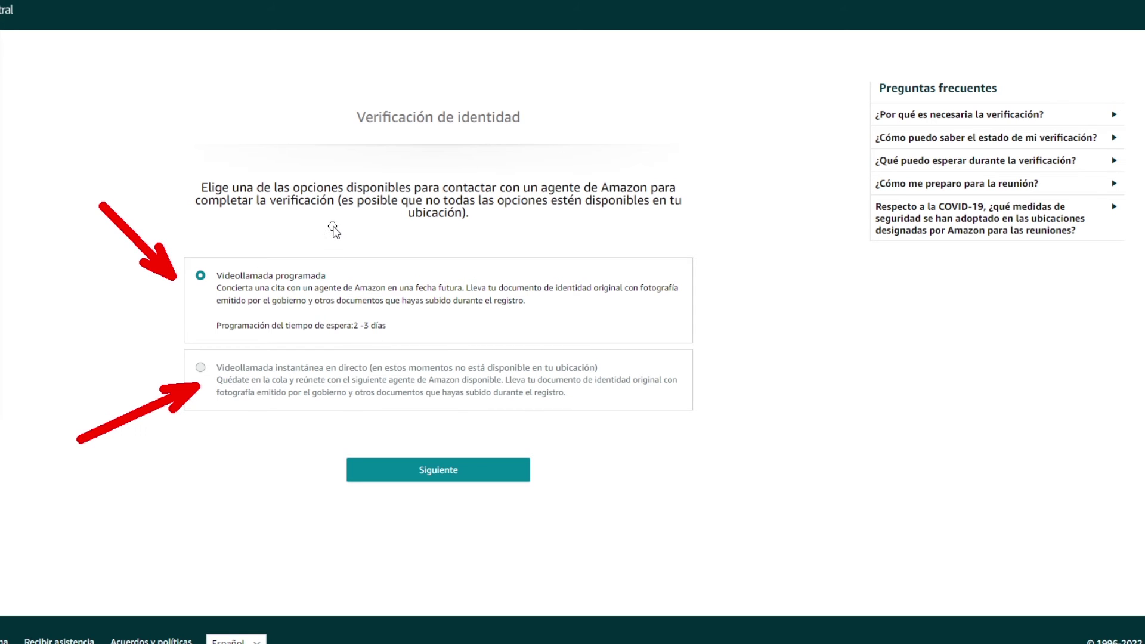
mouse_move(133, 519)
mouse_down()
mouse_move(307, 506)
mouse_move(339, 484)
mouse_up()
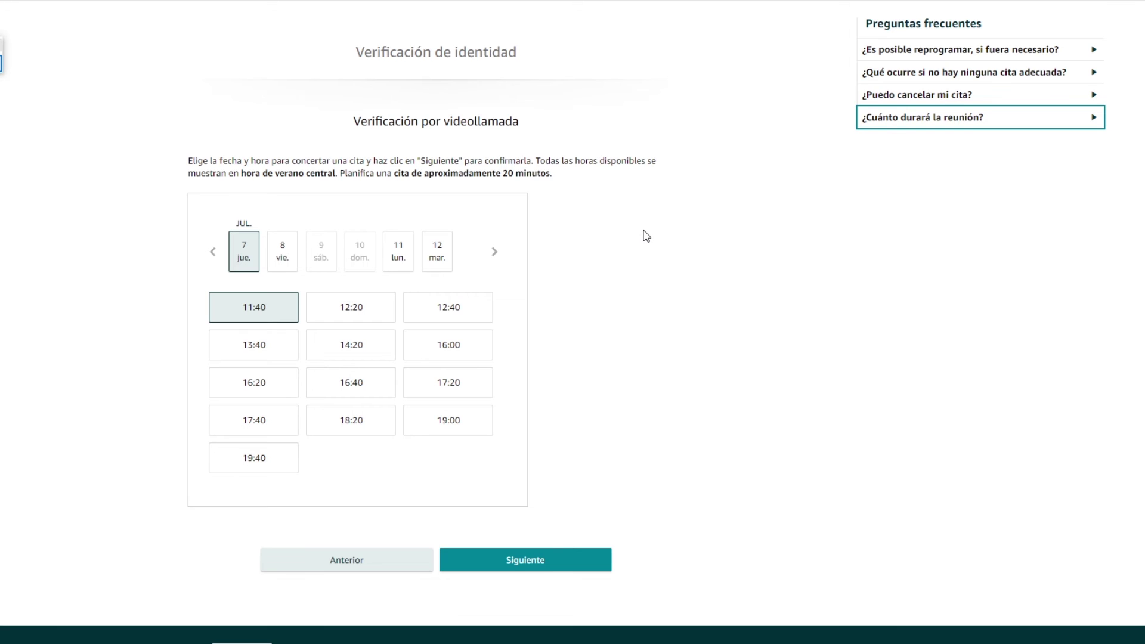
click(227, 174)
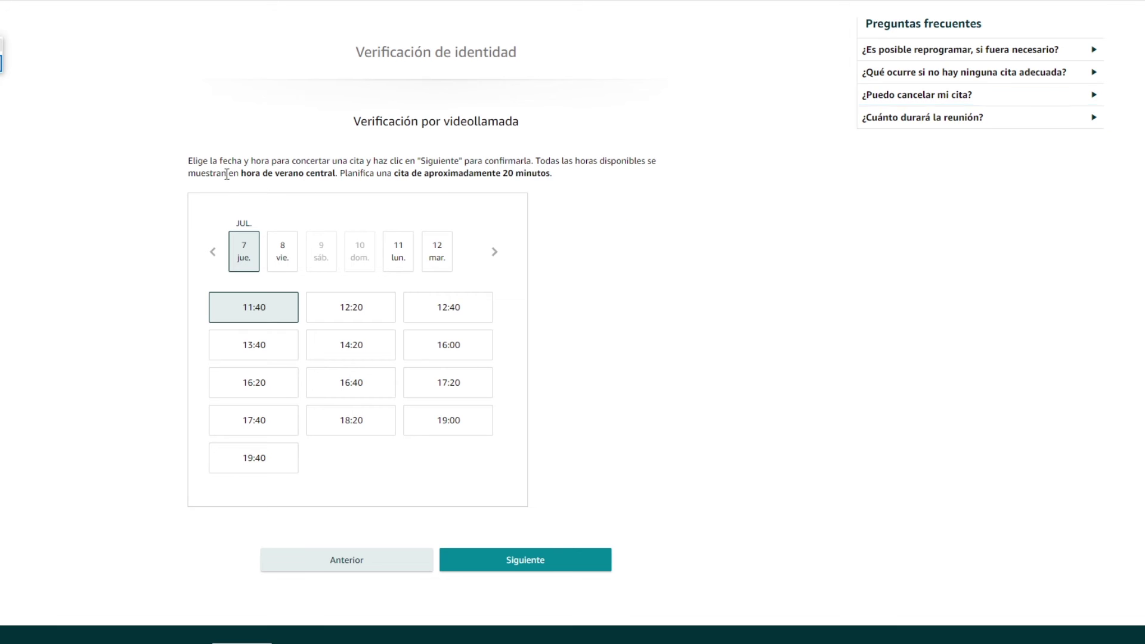
- Confirm the identity verification video call appointment for Thursday, 7 July at 11:40 and continue to the appointment details
drag(227, 174, 345, 175)
click(355, 178)
click(549, 566)
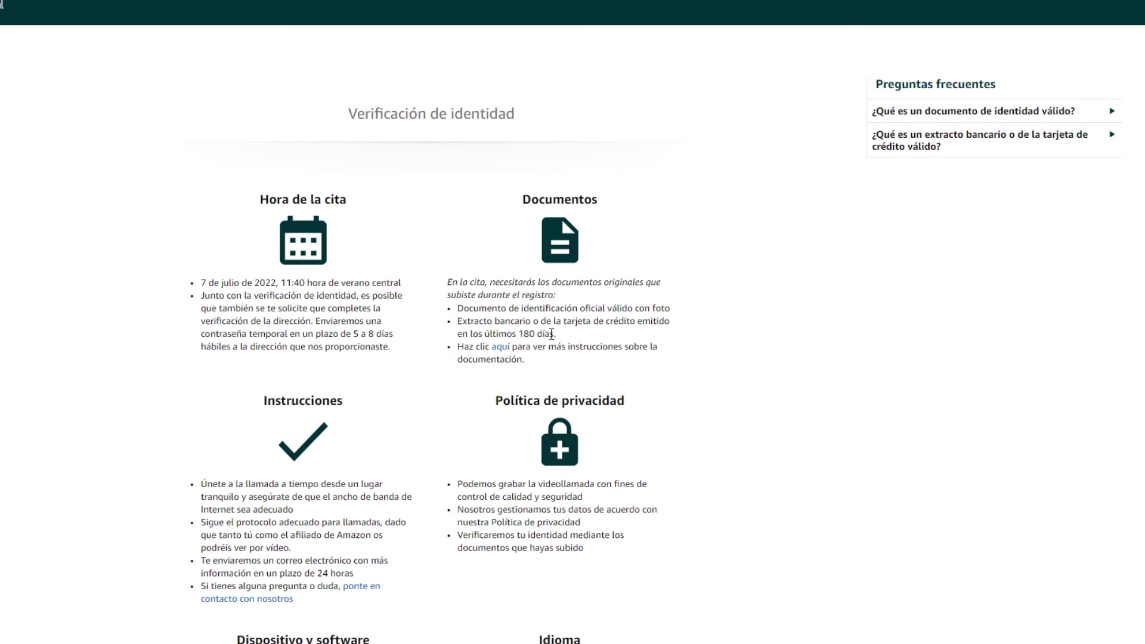
- Review the appointment's document, device and language requirements, and accept the notice on video call recording and false information
scroll(304, 231, down, 2)
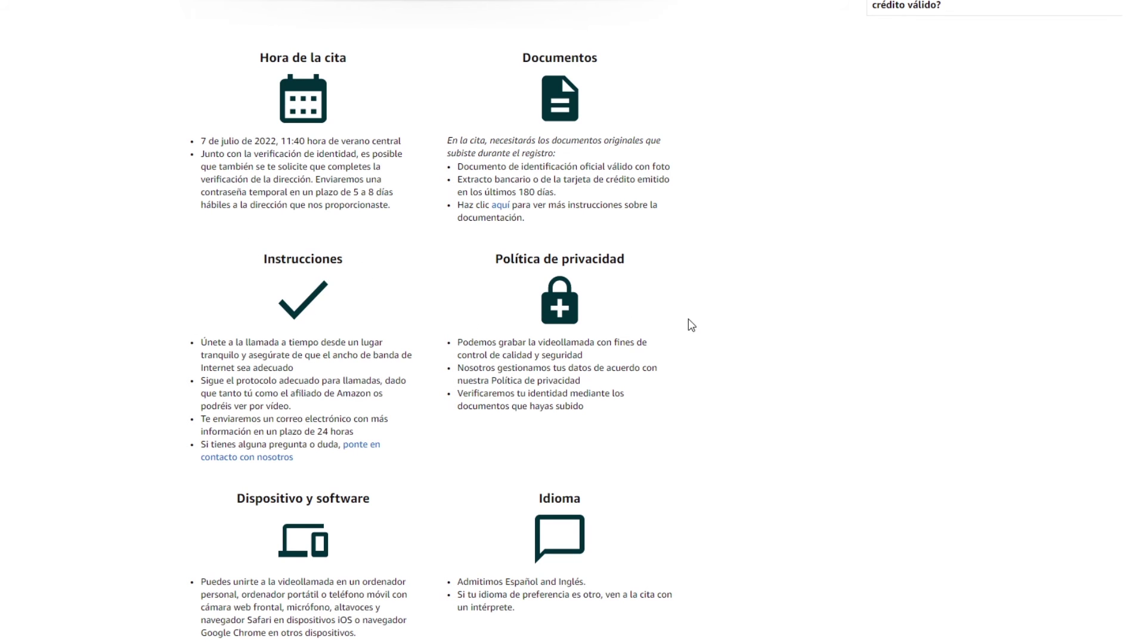
scroll(688, 325, down, 4)
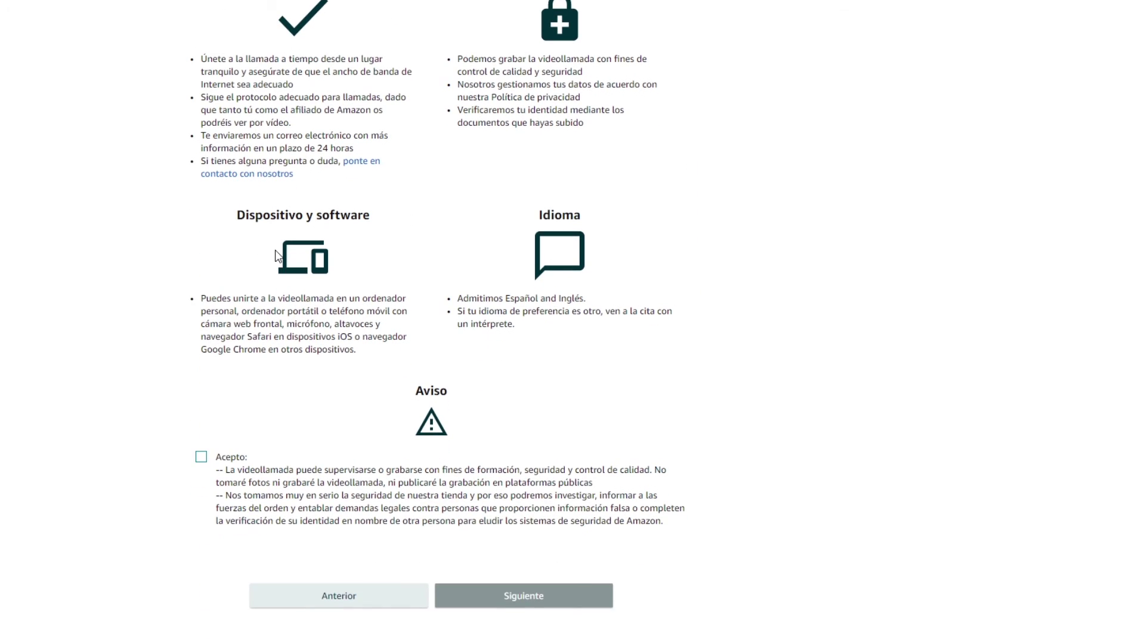
scroll(580, 284, down, 1)
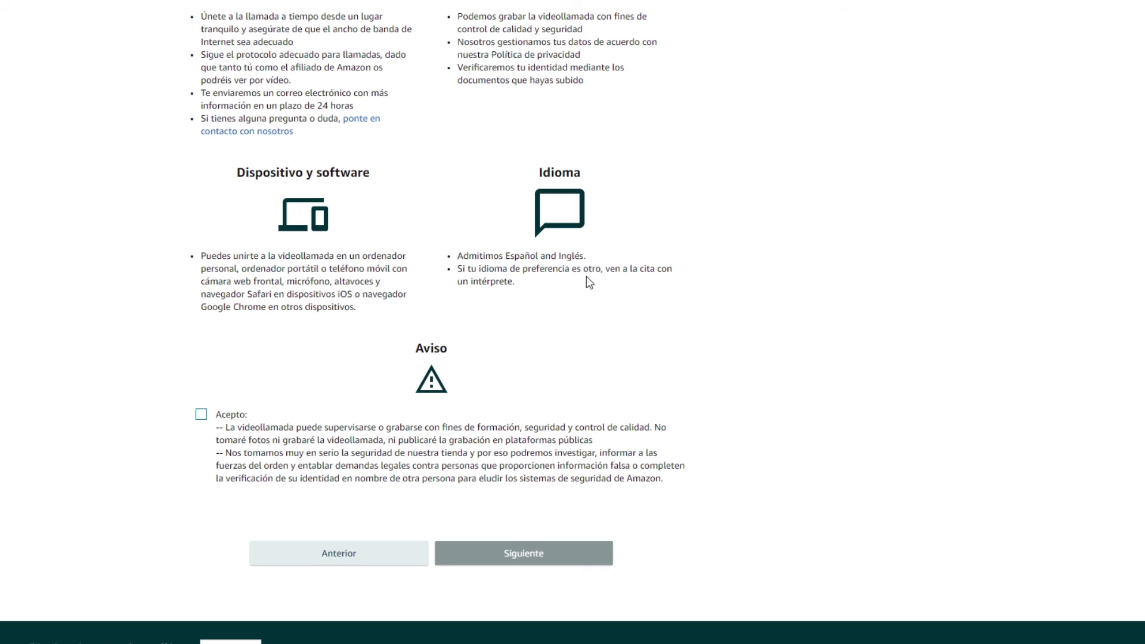
click(201, 419)
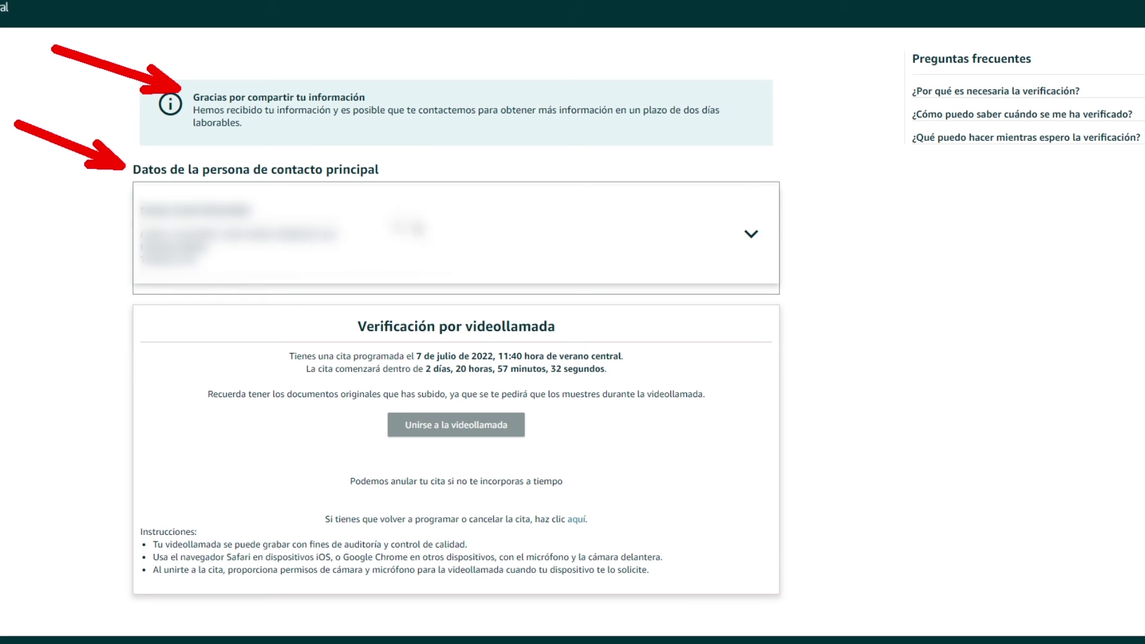
drag(172, 325, 327, 329)
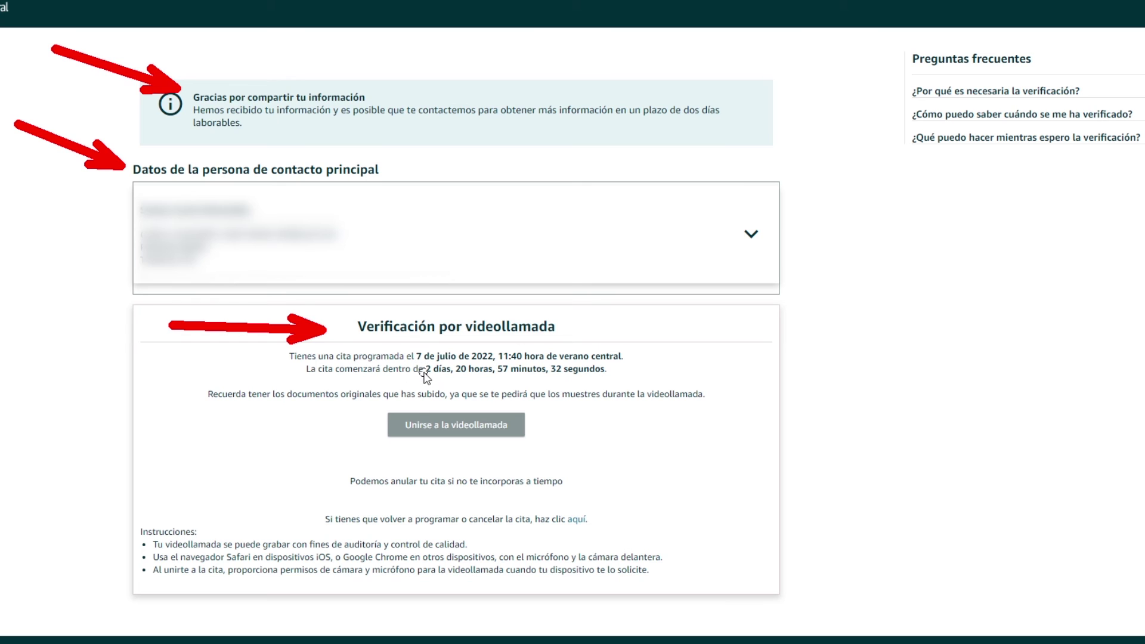
drag(190, 428, 363, 430)
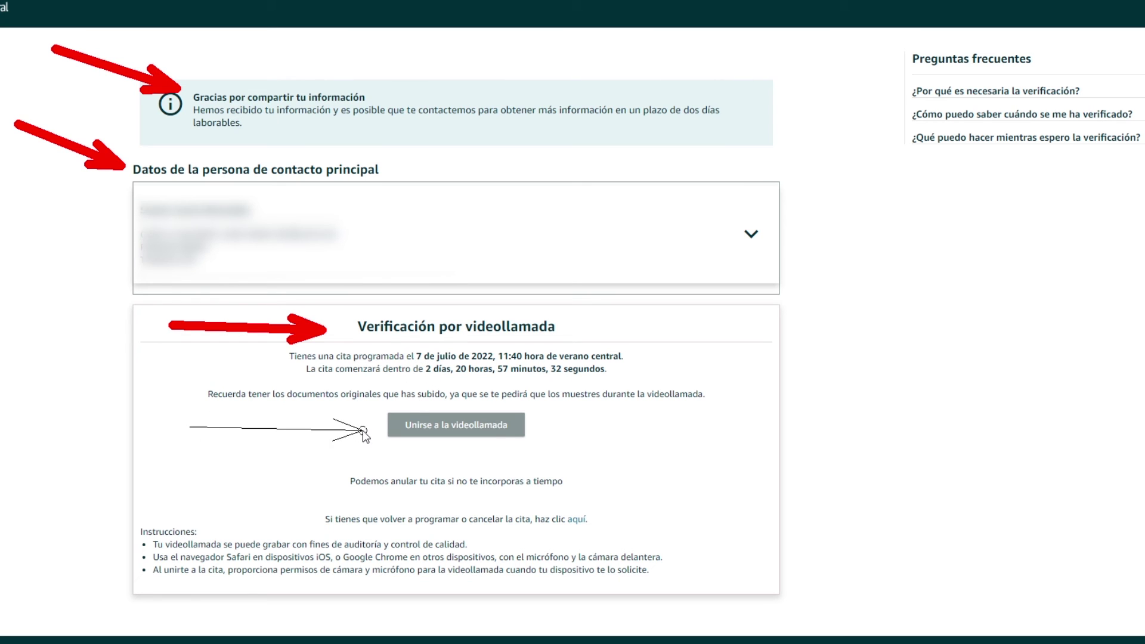